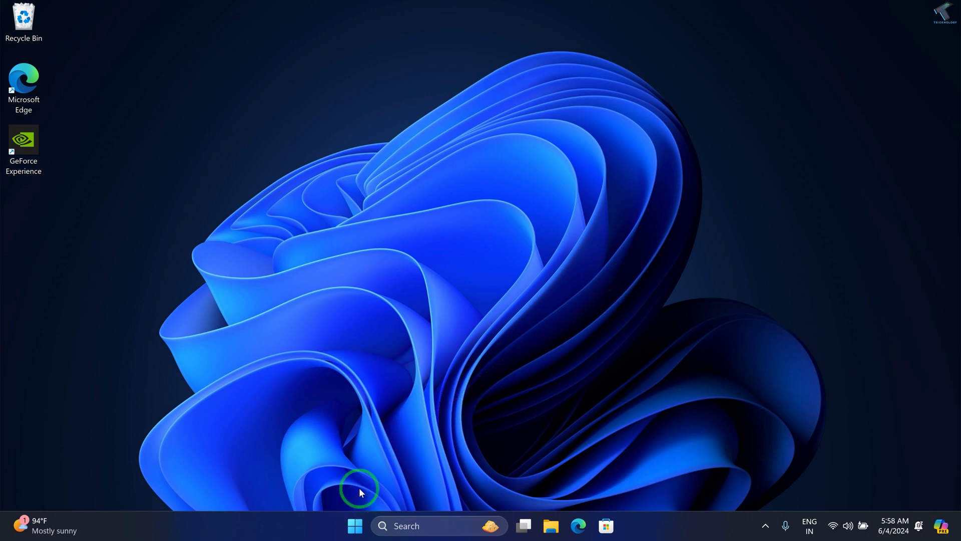
Step: Open Windows Settings from the Start quick menu and go to Windows Update
{"action": "right_click", "coordinate": [353, 530]}
{"action": "left_click", "coordinate": [333, 397]}
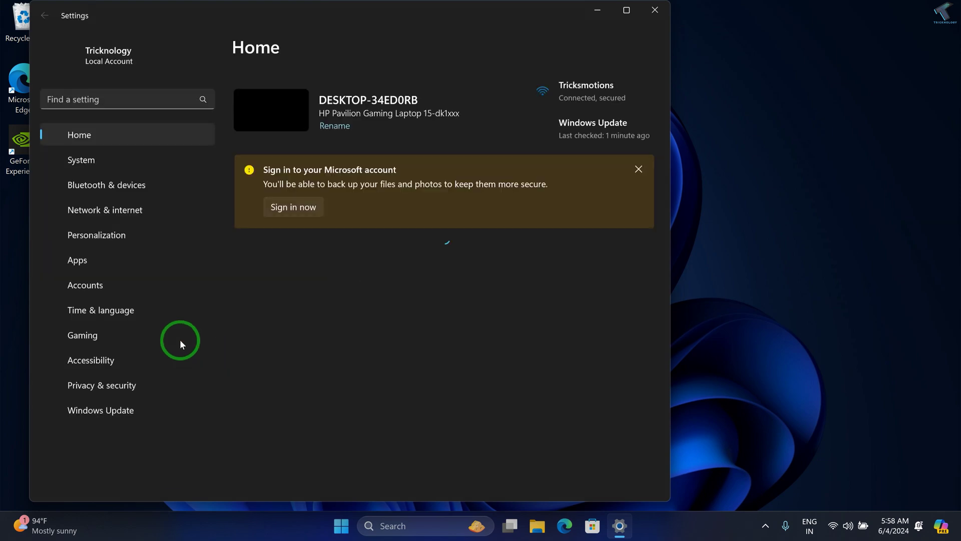
{"action": "left_click", "coordinate": [132, 410]}
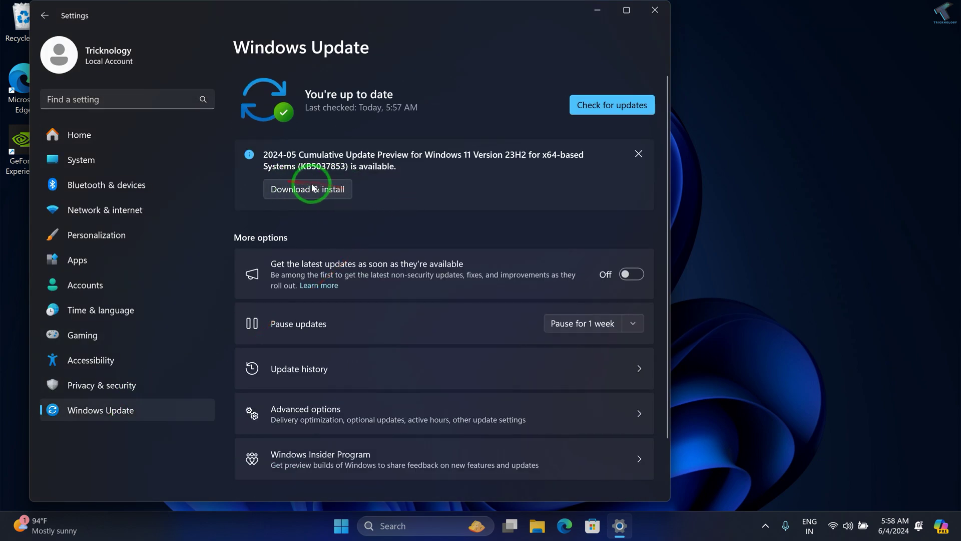
Step: Start downloading cumulative update KB5037853, turn on early updates, and view Advanced options
{"action": "left_click", "coordinate": [311, 188]}
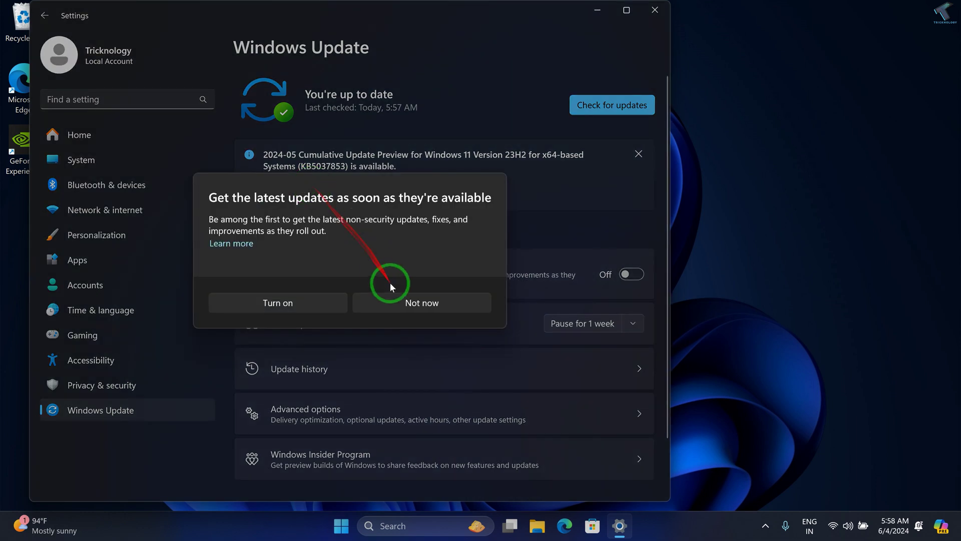
{"action": "left_click", "coordinate": [332, 302]}
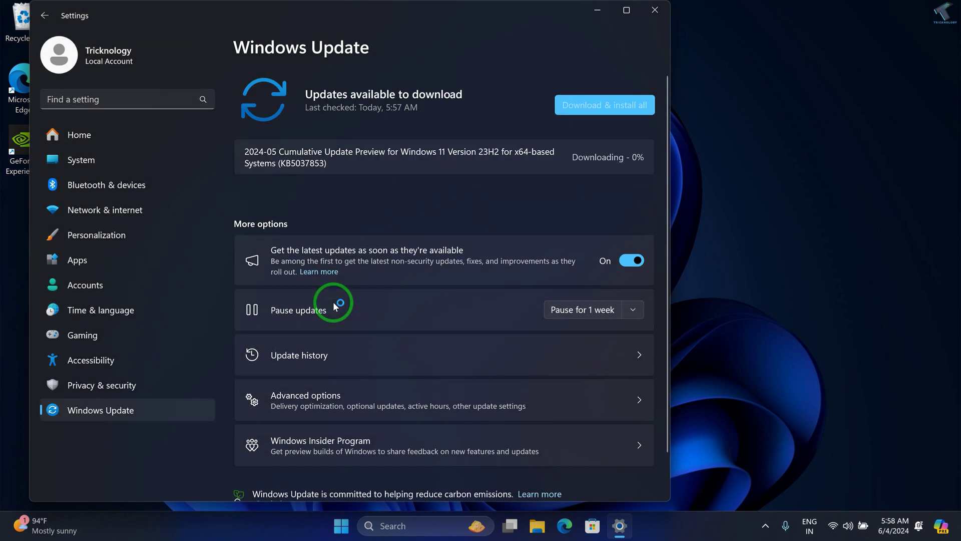
{"action": "scroll", "coordinate": [332, 301], "scroll_direction": "down", "scroll_amount": 1}
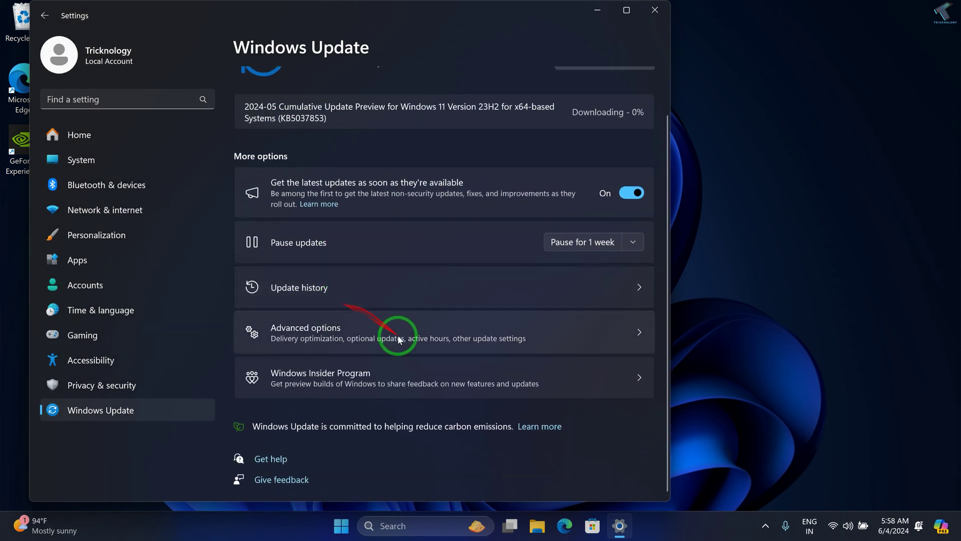
{"action": "left_click", "coordinate": [322, 346]}
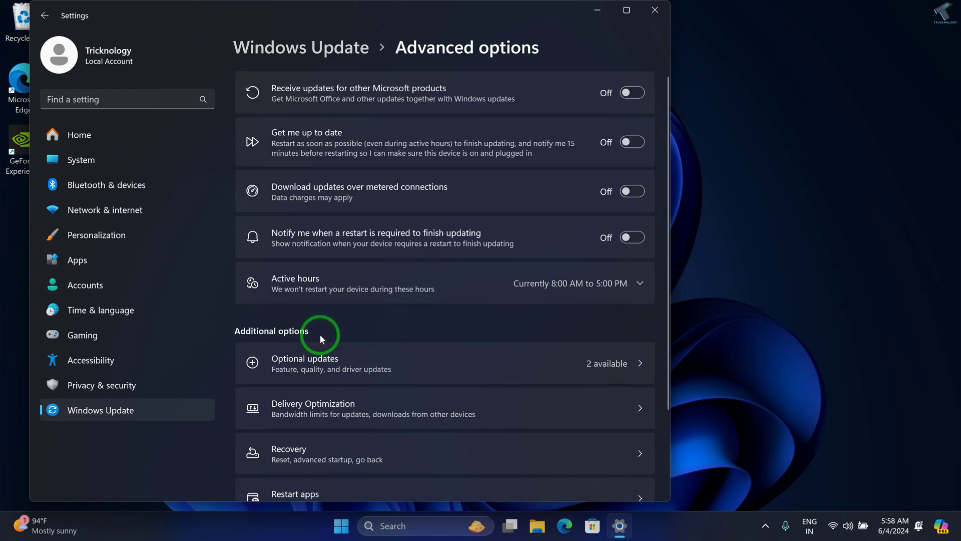
Step: Review optional driver updates, leave Realtek Camera unselected, and close Settings
{"action": "scroll", "coordinate": [322, 339], "scroll_direction": "down", "scroll_amount": 1}
{"action": "left_click", "coordinate": [302, 328]}
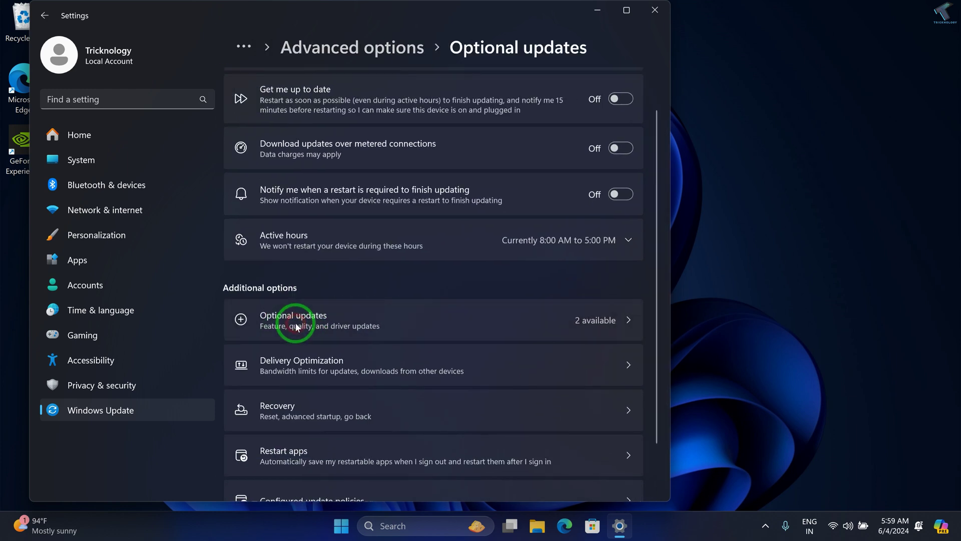
{"action": "left_click", "coordinate": [358, 95]}
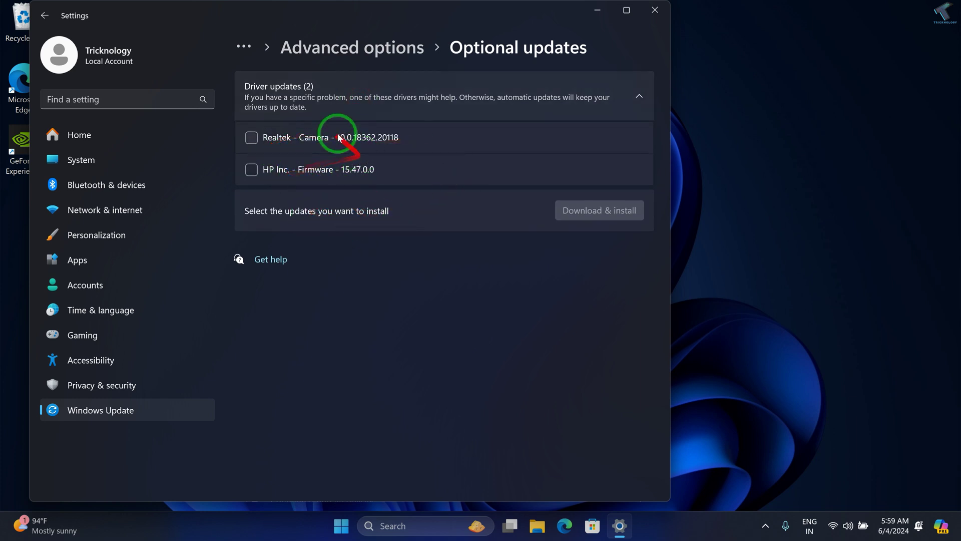
{"action": "left_click", "coordinate": [251, 138]}
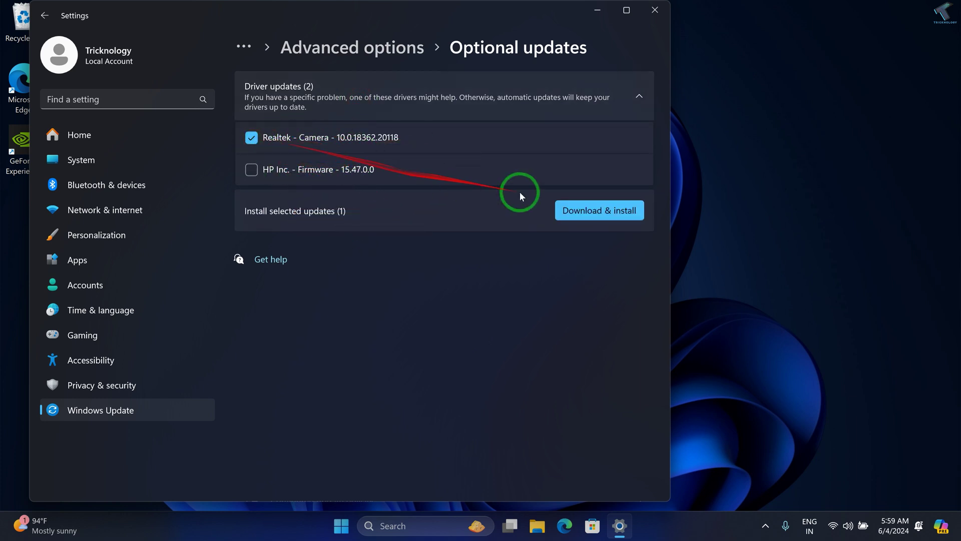
{"action": "left_click", "coordinate": [262, 136]}
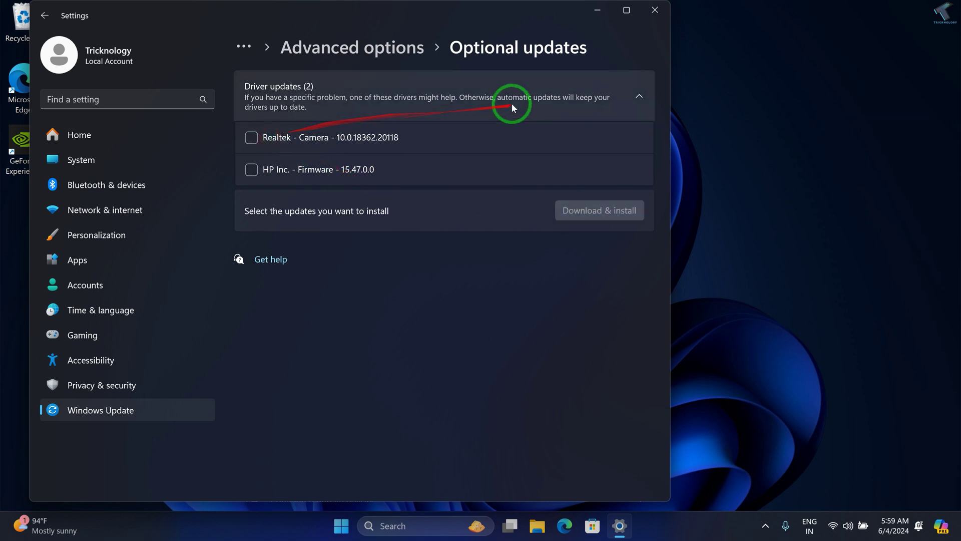
{"action": "left_click", "coordinate": [654, 15]}
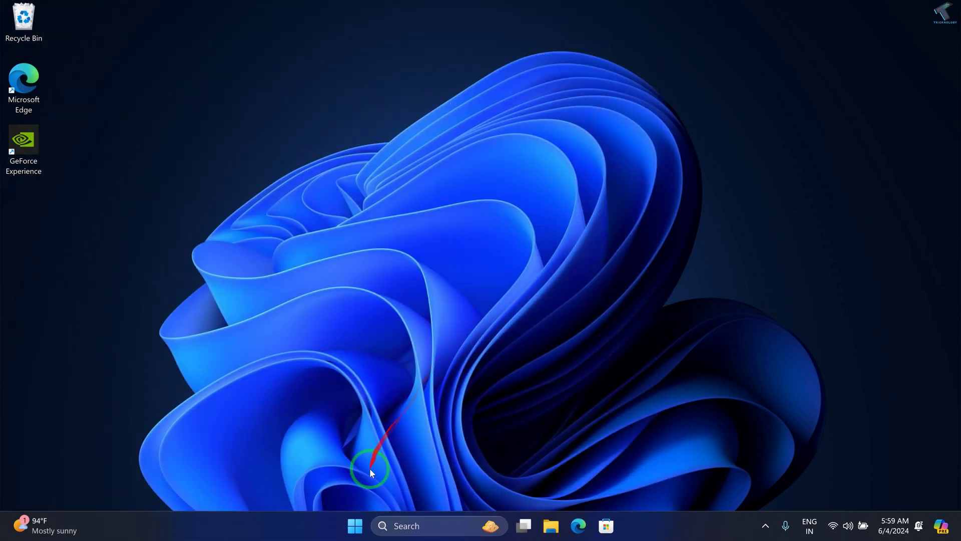
Step: Launch Device Manager by running devmgmt.msc from Start menu search
{"action": "left_click", "coordinate": [351, 527]}
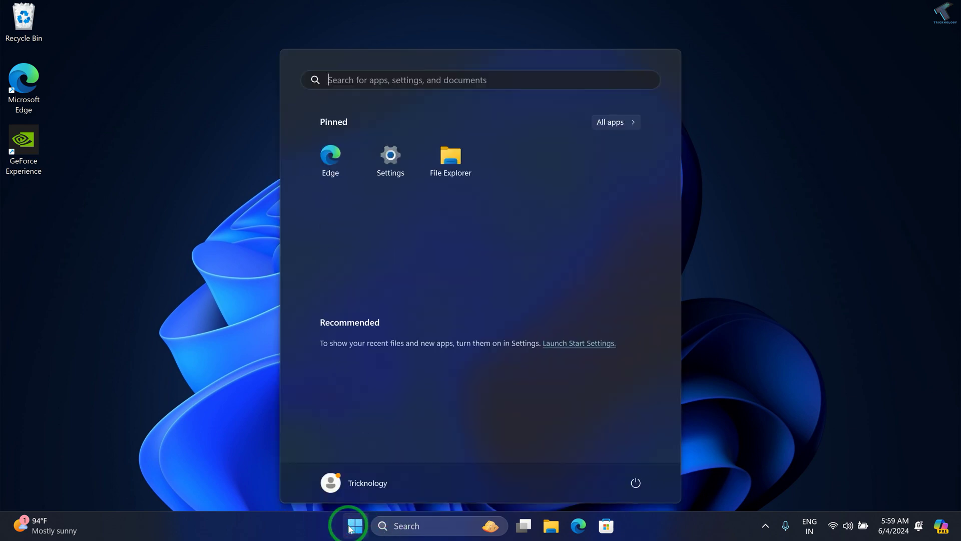
{"action": "type", "text": "dev"}
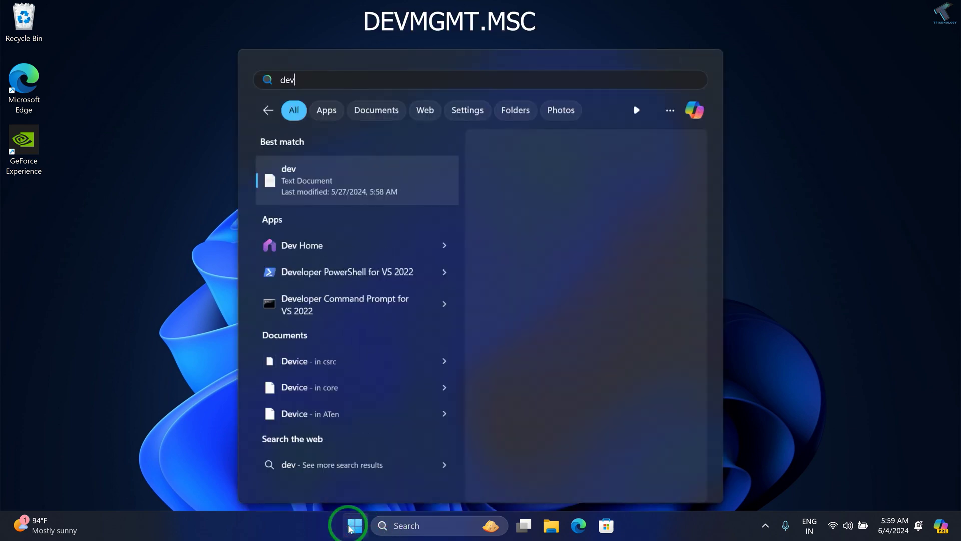
{"action": "type", "text": "mgmt.msc"}
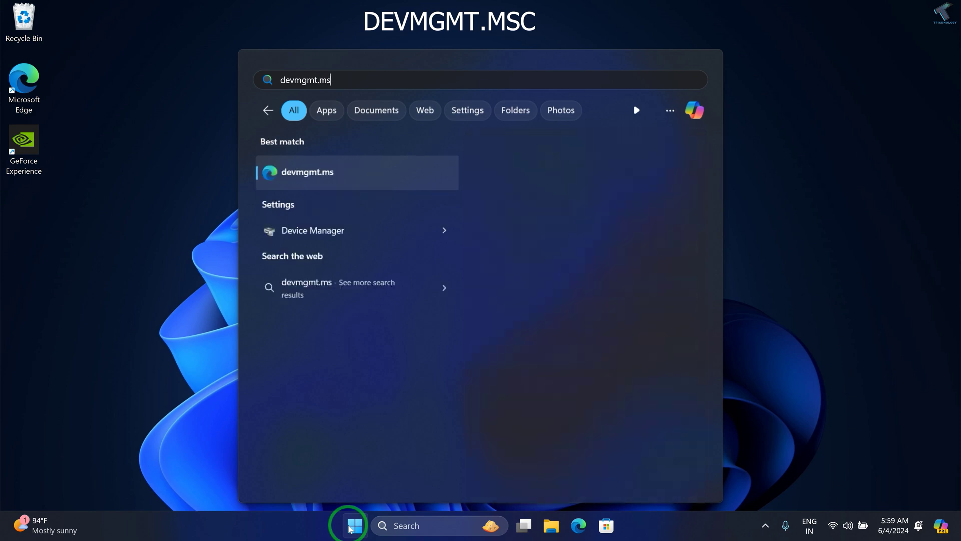
{"action": "left_click", "coordinate": [351, 528]}
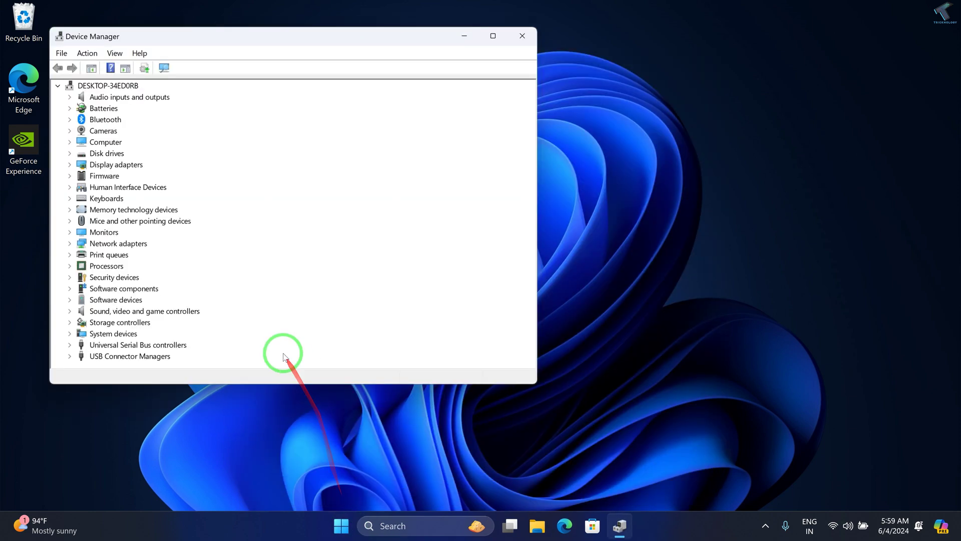
Step: Bring Device Manager forward and expand the Human Interface Devices category
{"action": "right_click", "coordinate": [343, 527]}
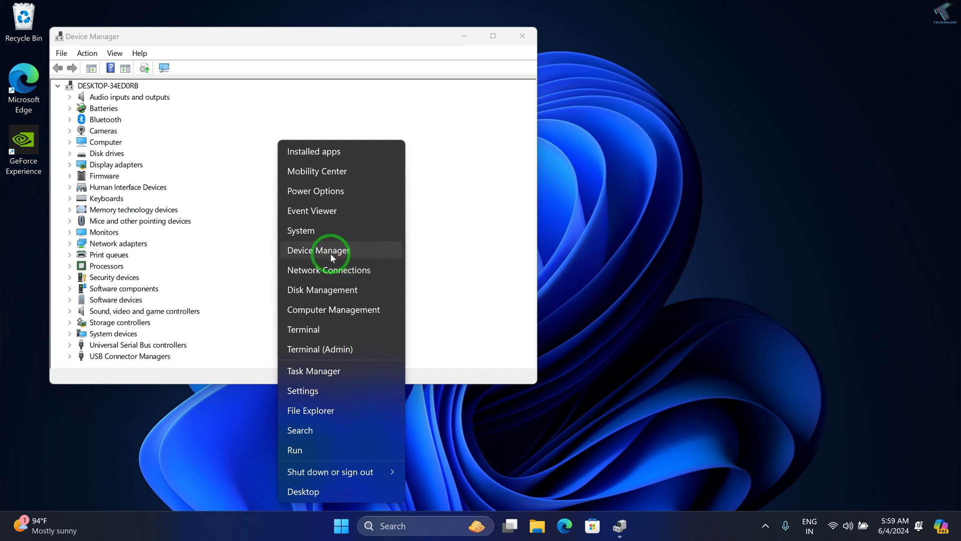
{"action": "left_click", "coordinate": [207, 178]}
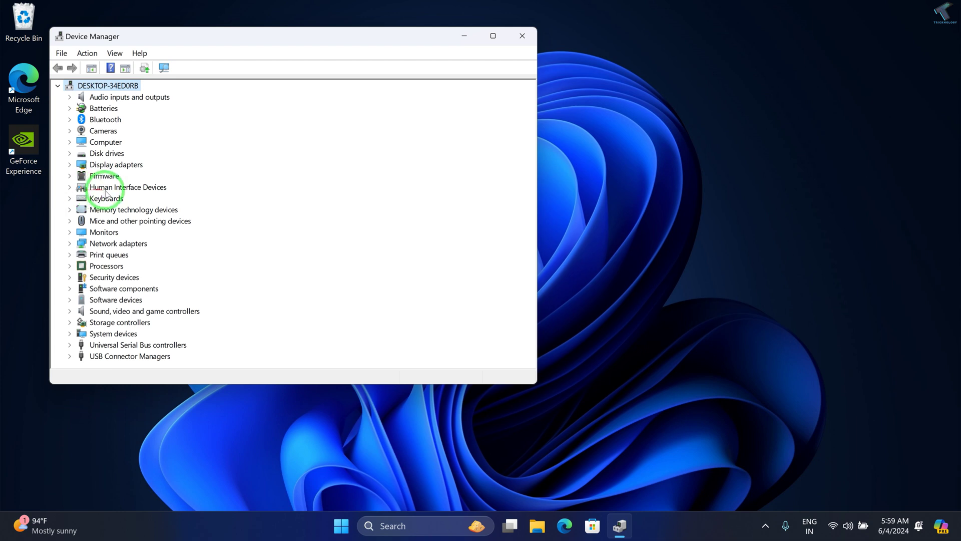
{"action": "left_click", "coordinate": [80, 188]}
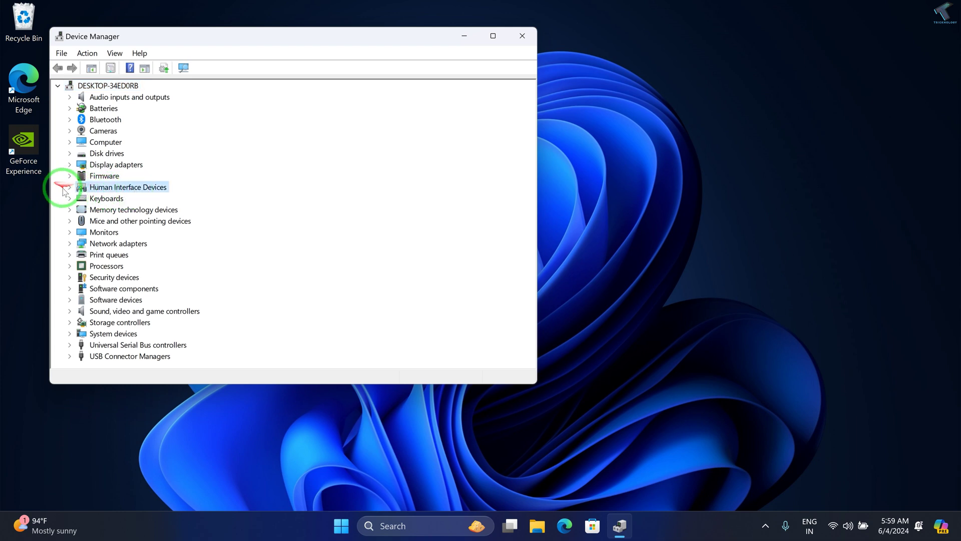
{"action": "left_click", "coordinate": [71, 188]}
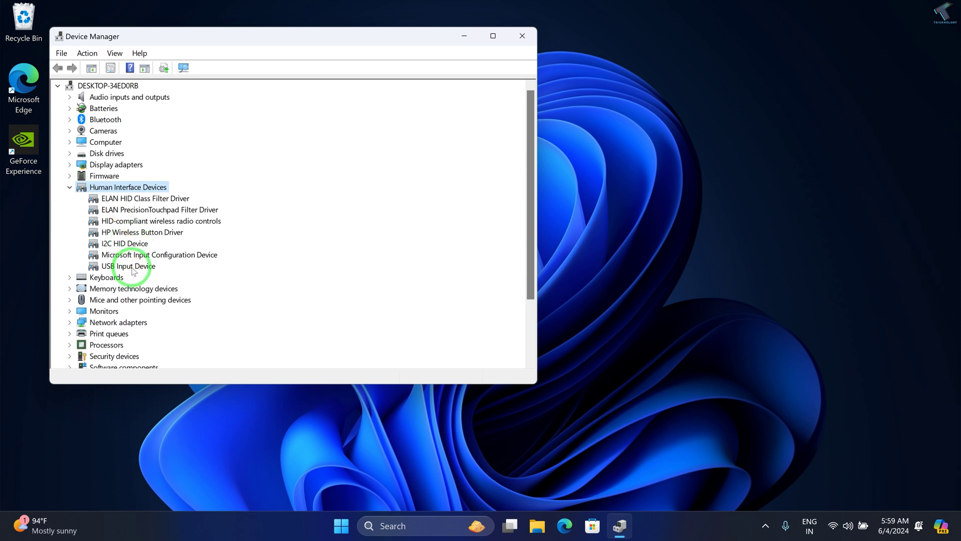
Step: Stop Windows turning off the USB Input Device to save power, then close Device Manager
{"action": "right_click", "coordinate": [133, 268]}
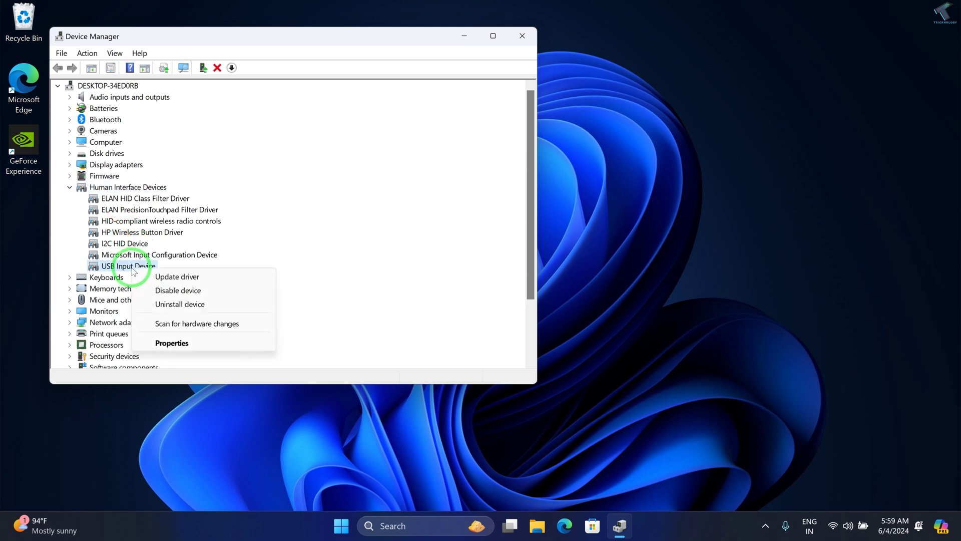
{"action": "left_click", "coordinate": [180, 341]}
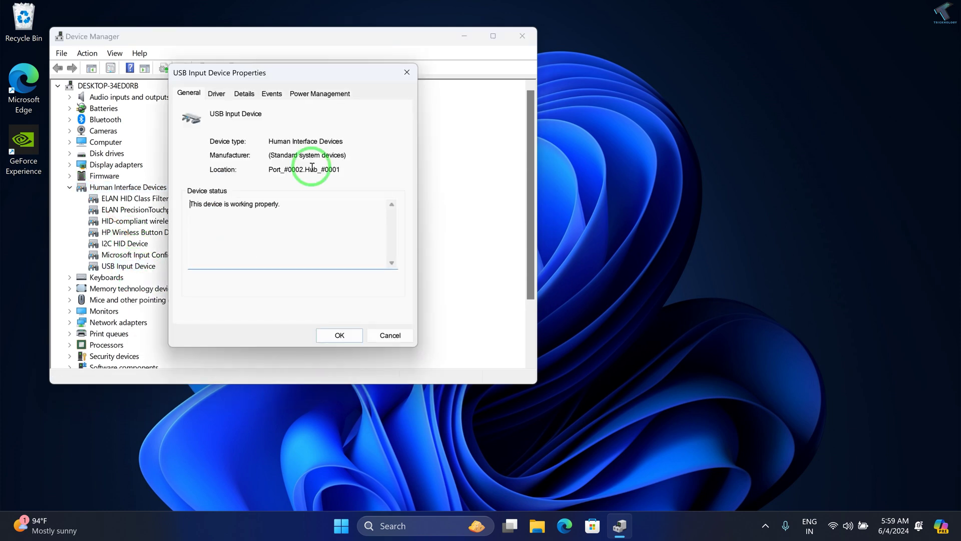
{"action": "left_click", "coordinate": [320, 93]}
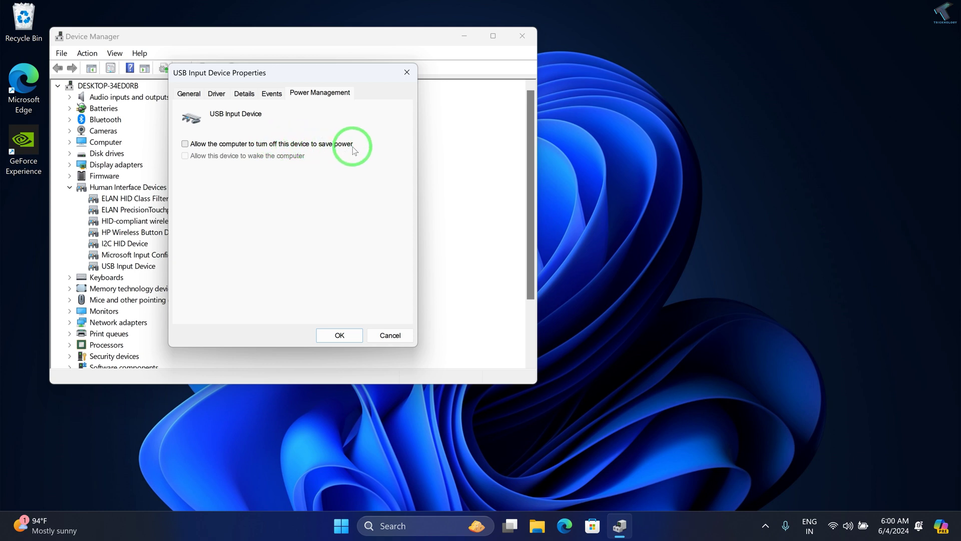
{"action": "left_click", "coordinate": [347, 336]}
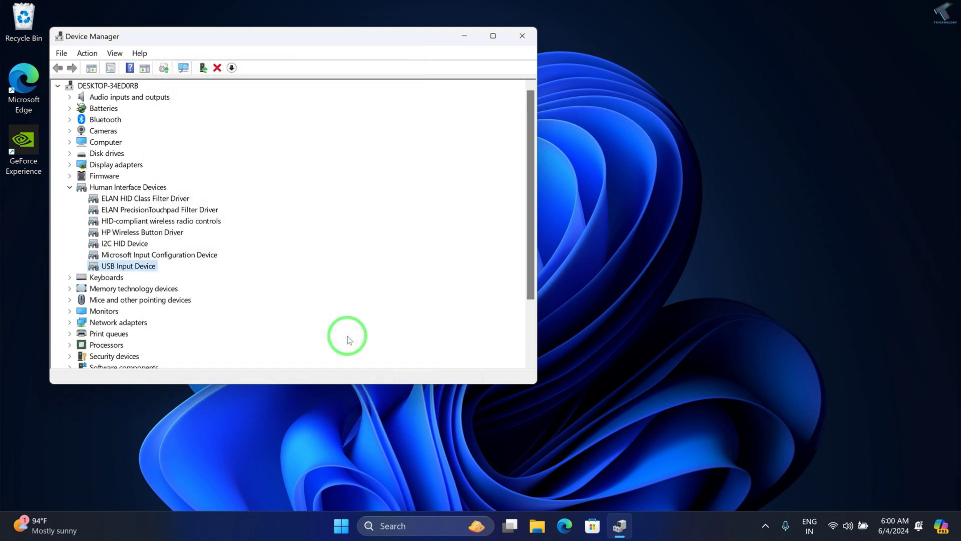
{"action": "left_click", "coordinate": [521, 39]}
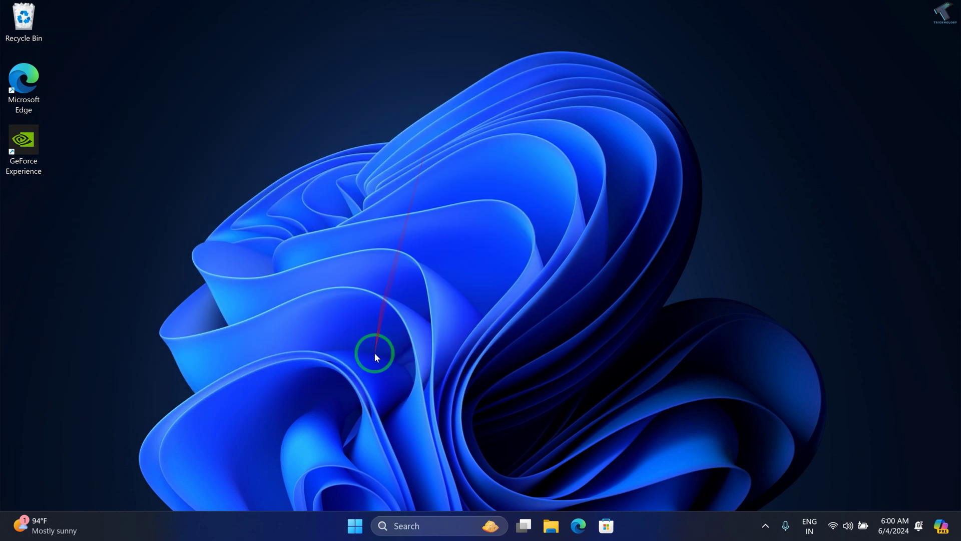
Step: Run powercfg.cpl from Start search, correcting a typo, to open Power Options
{"action": "left_click", "coordinate": [355, 517]}
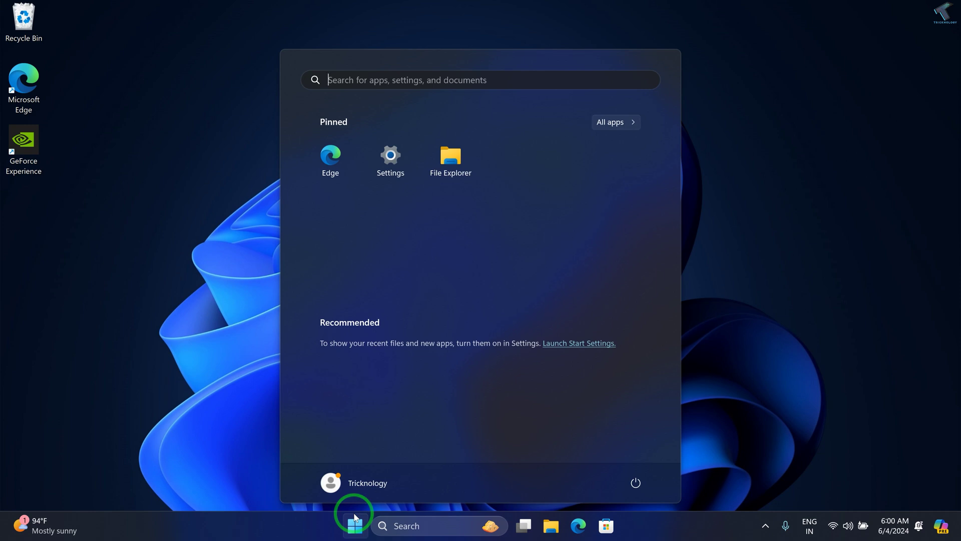
{"action": "type", "text": "pow"}
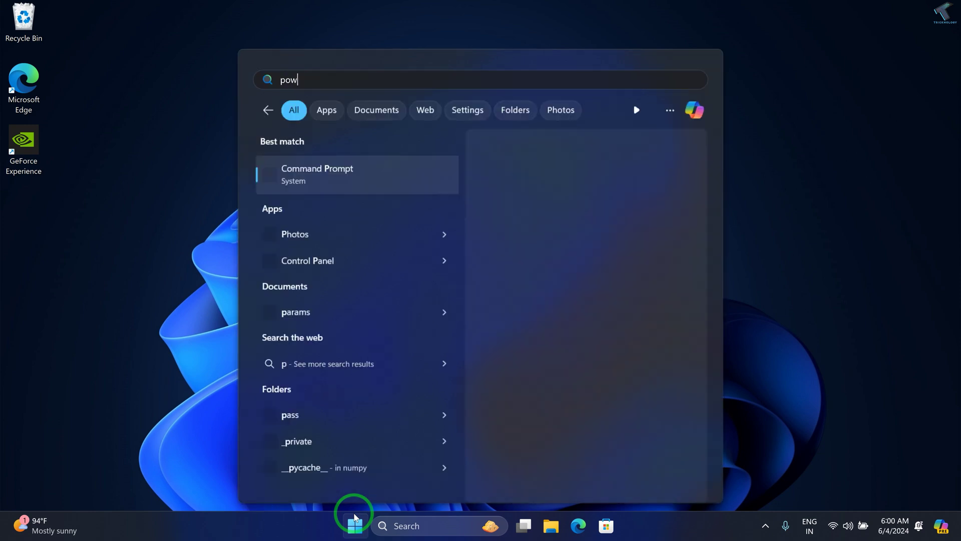
{"action": "type", "text": "ercfg.m"}
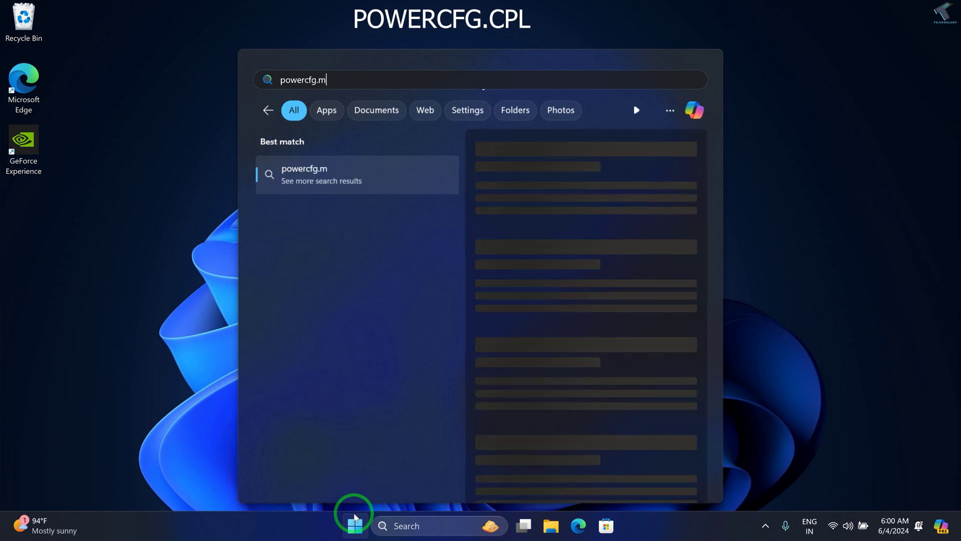
{"action": "key", "text": "BackSpace"}
{"action": "type", "text": "cpl"}
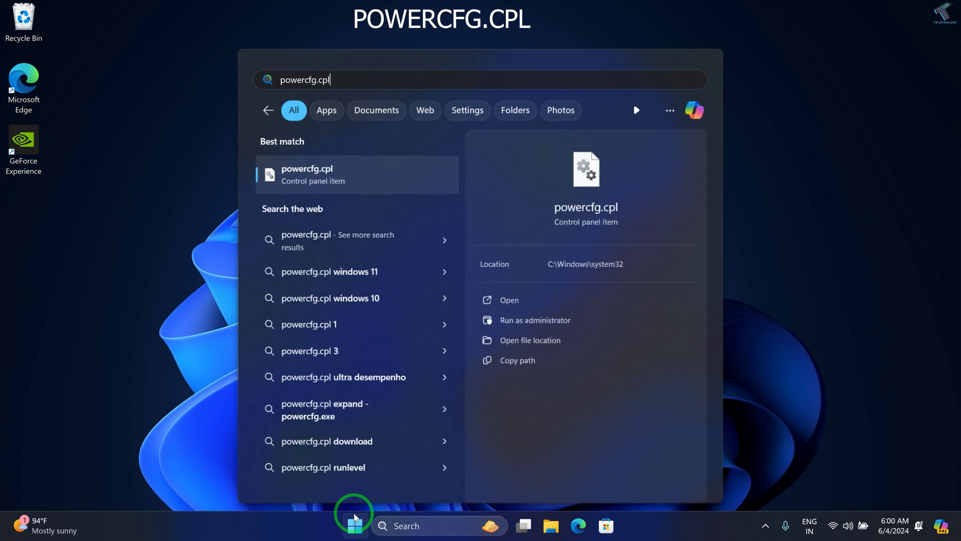
{"action": "key", "text": "Return"}
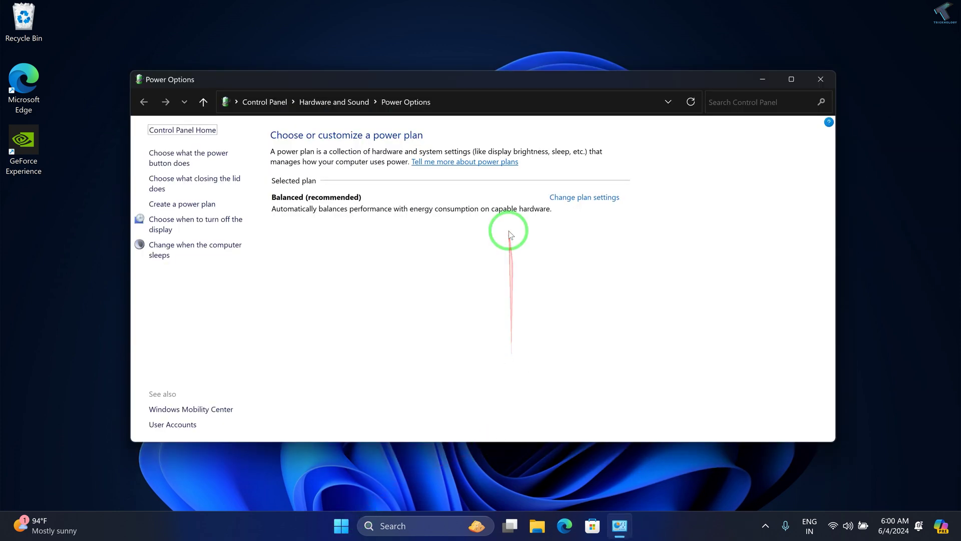
Step: Open the advanced power settings for the Balanced plan
{"action": "left_click", "coordinate": [594, 203]}
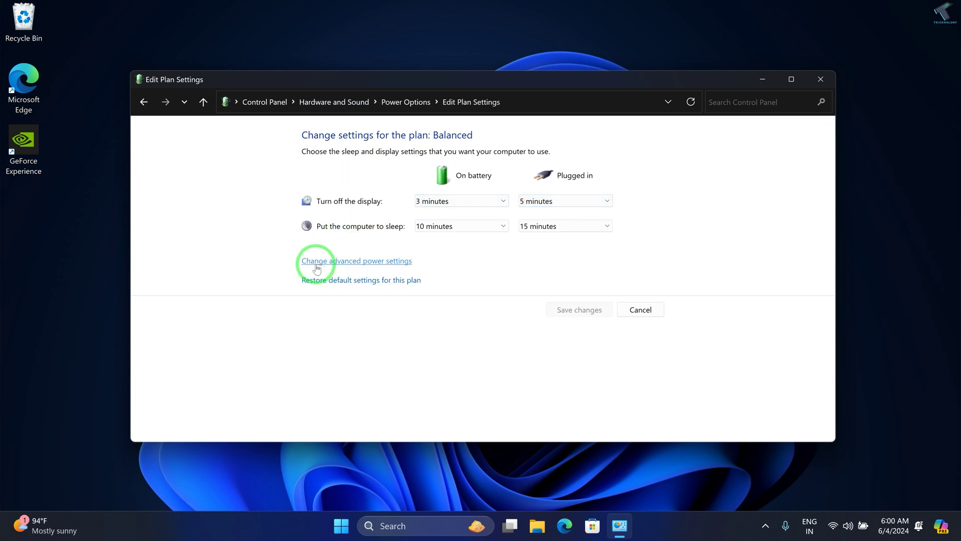
{"action": "left_click", "coordinate": [360, 261]}
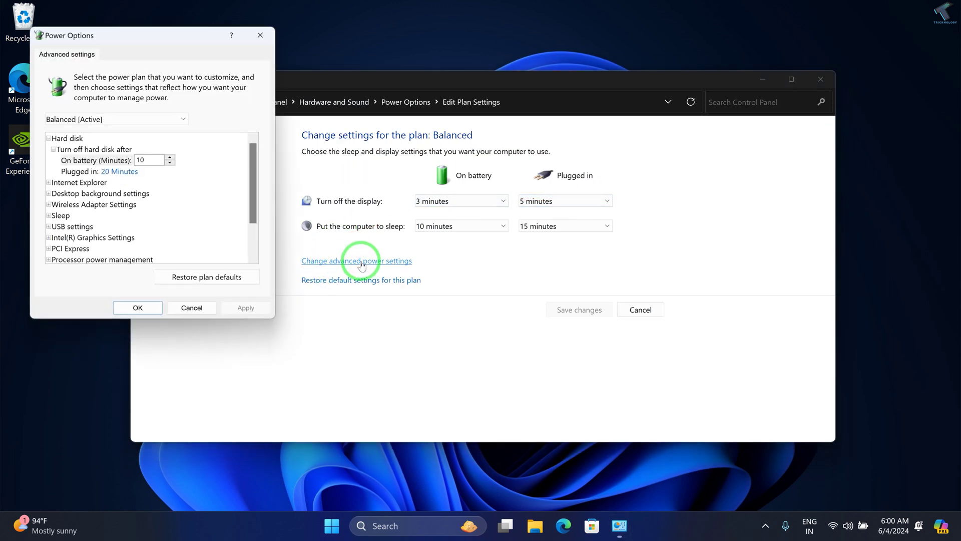
{"action": "left_click", "coordinate": [256, 200]}
{"action": "left_click_drag", "start_coordinate": [257, 200], "coordinate": [253, 234]}
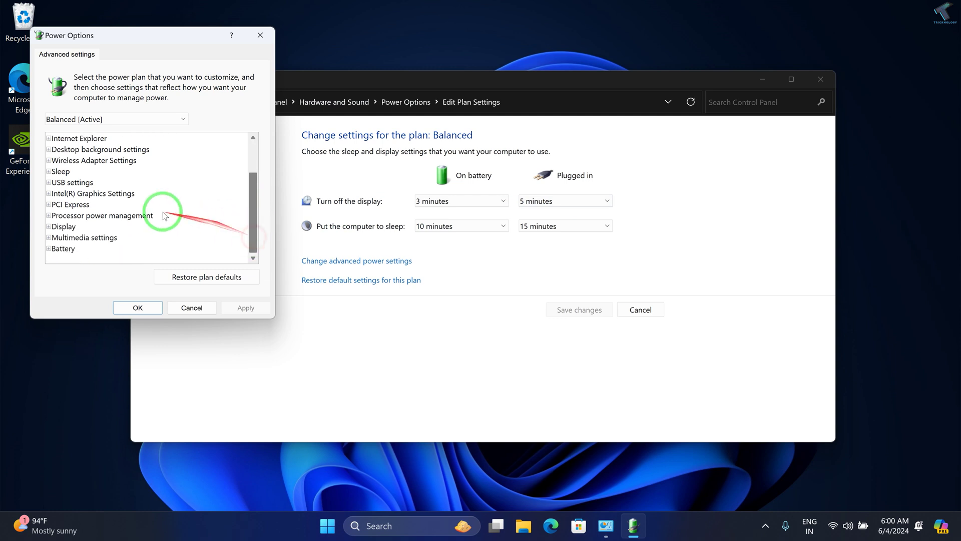
Step: Set USB selective suspend to Disabled on battery and plugged in, apply, and close
{"action": "left_click", "coordinate": [49, 183]}
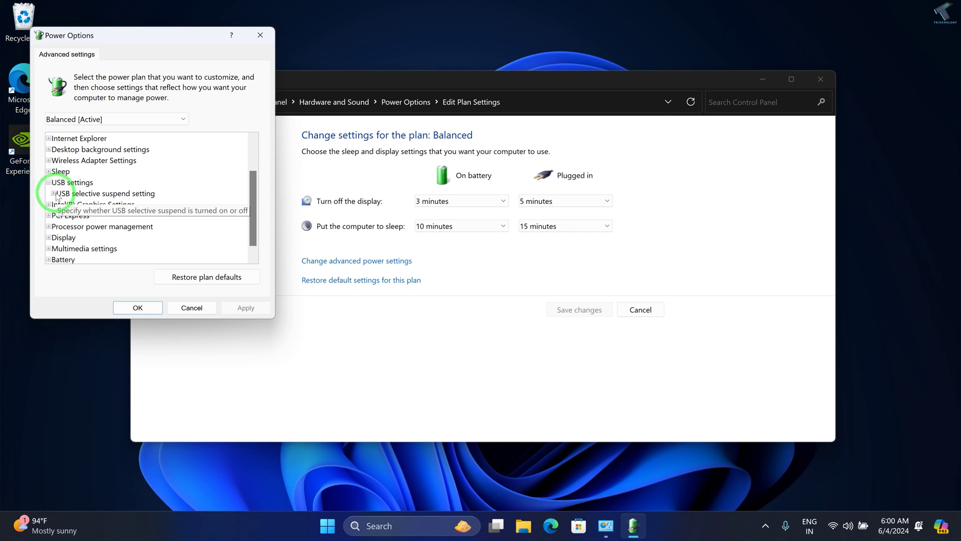
{"action": "left_click", "coordinate": [54, 194]}
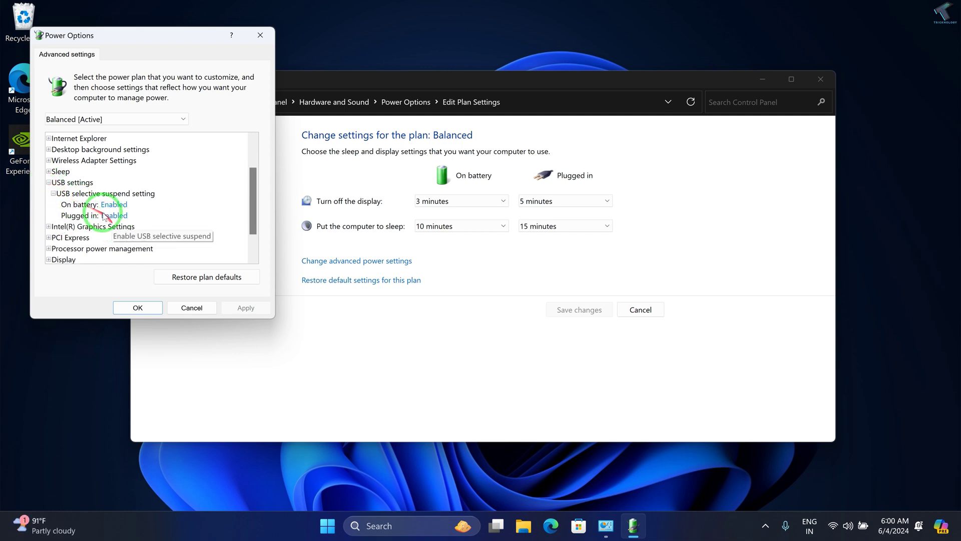
{"action": "left_click", "coordinate": [120, 206]}
{"action": "left_click", "coordinate": [120, 205]}
{"action": "left_click", "coordinate": [116, 215]}
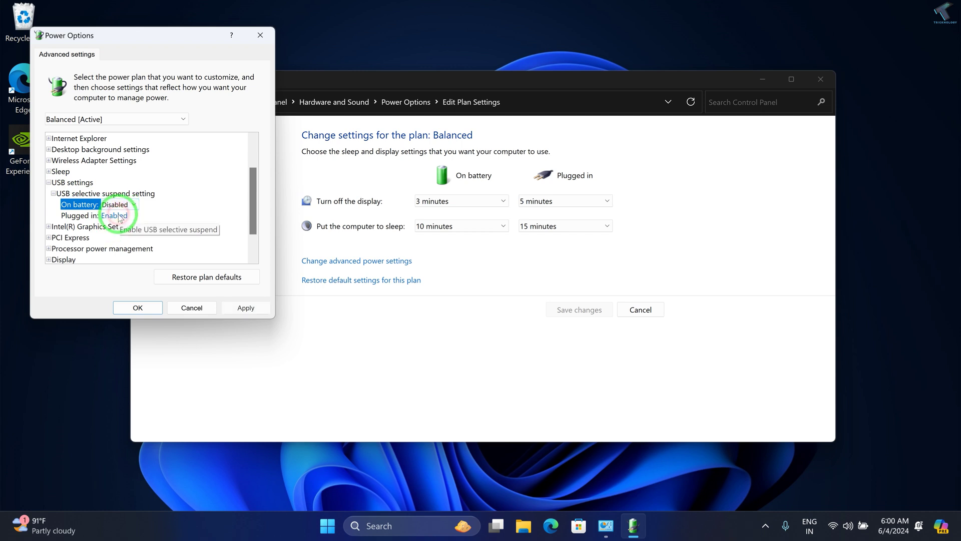
{"action": "left_click", "coordinate": [120, 216]}
{"action": "left_click", "coordinate": [120, 217]}
{"action": "left_click", "coordinate": [115, 226]}
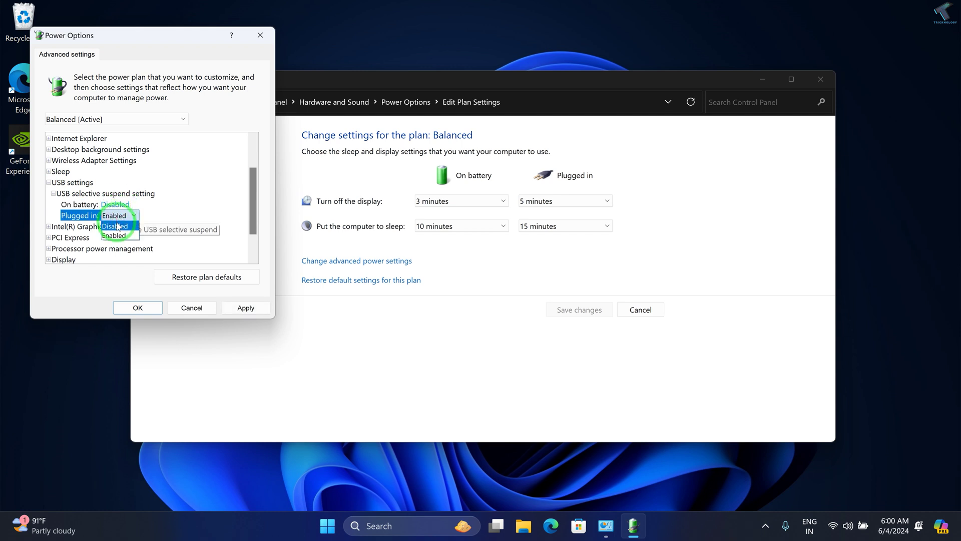
{"action": "left_click", "coordinate": [261, 308]}
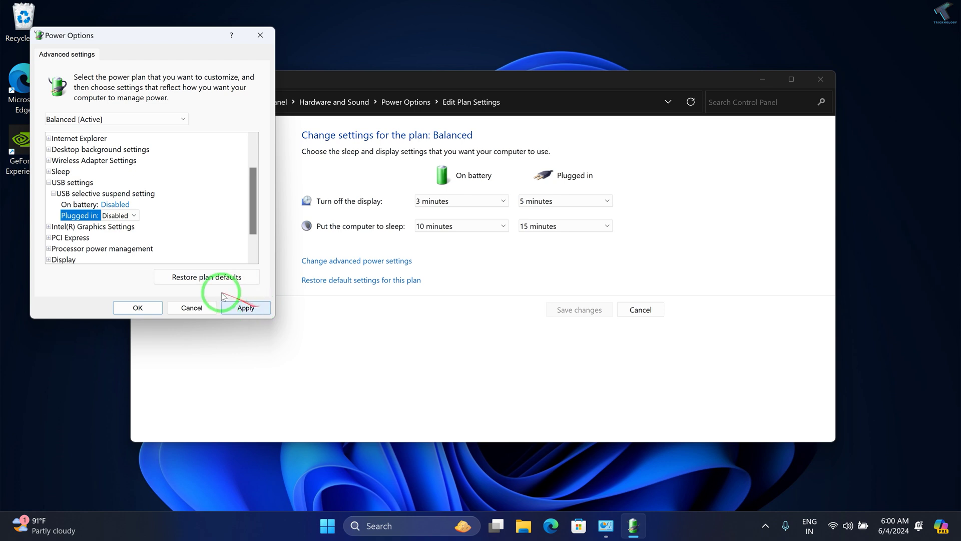
{"action": "left_click", "coordinate": [138, 307]}
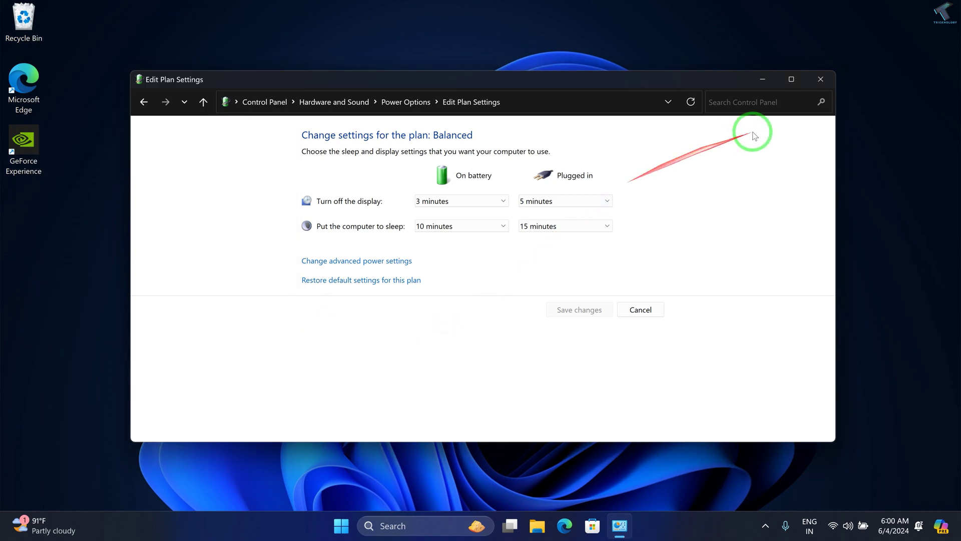
{"action": "left_click", "coordinate": [821, 79]}
Step: Open the Start power choices, dismiss them without restarting, and bring up the system tools list
{"action": "left_click", "coordinate": [355, 521]}
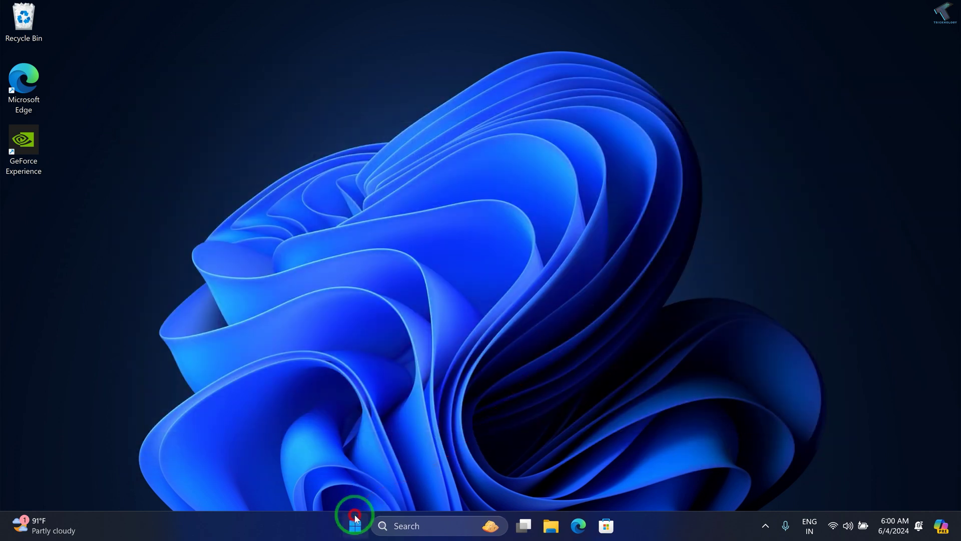
{"action": "left_click", "coordinate": [636, 485]}
{"action": "left_click", "coordinate": [801, 365]}
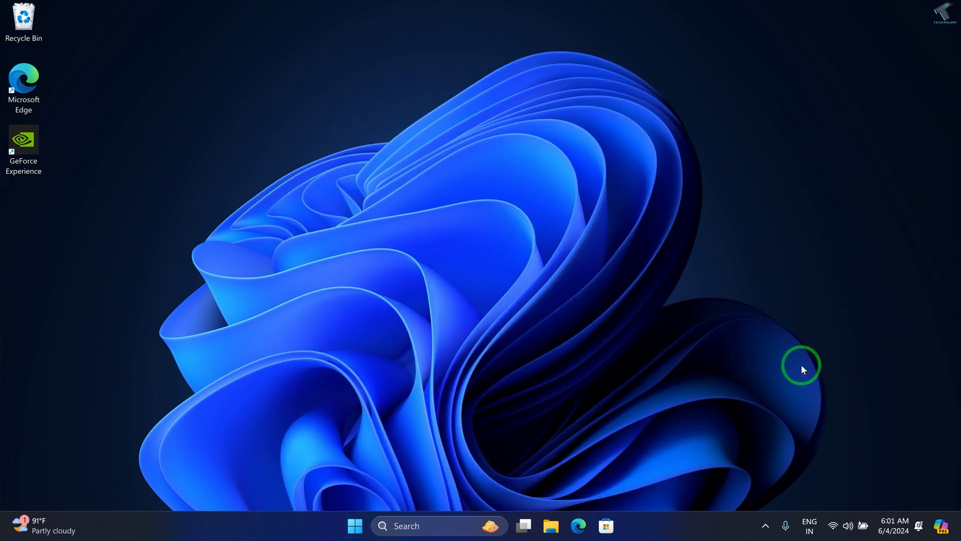
{"action": "right_click", "coordinate": [357, 521]}
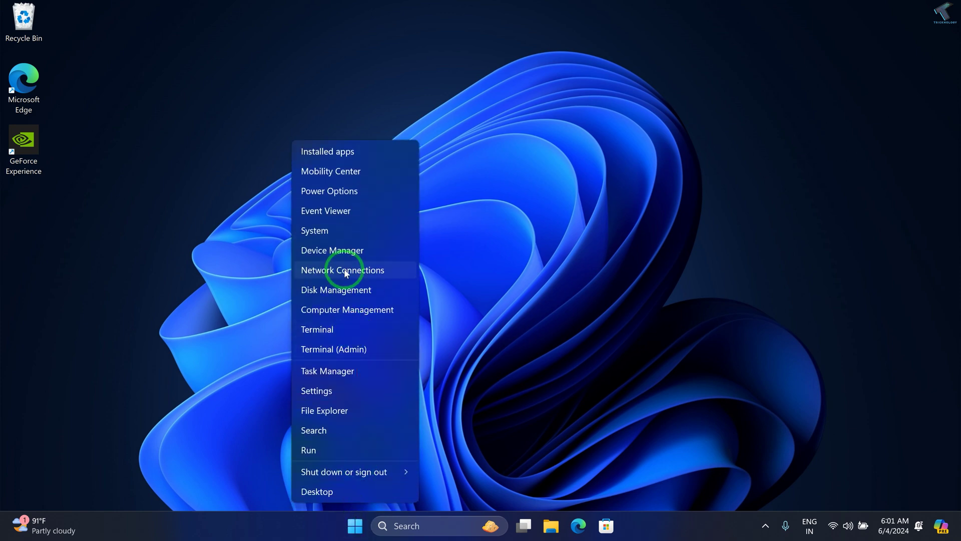
Step: In Device Manager, expand Mice and other pointing devices and begin uninstalling the HID-compliant mouse
{"action": "left_click", "coordinate": [343, 251]}
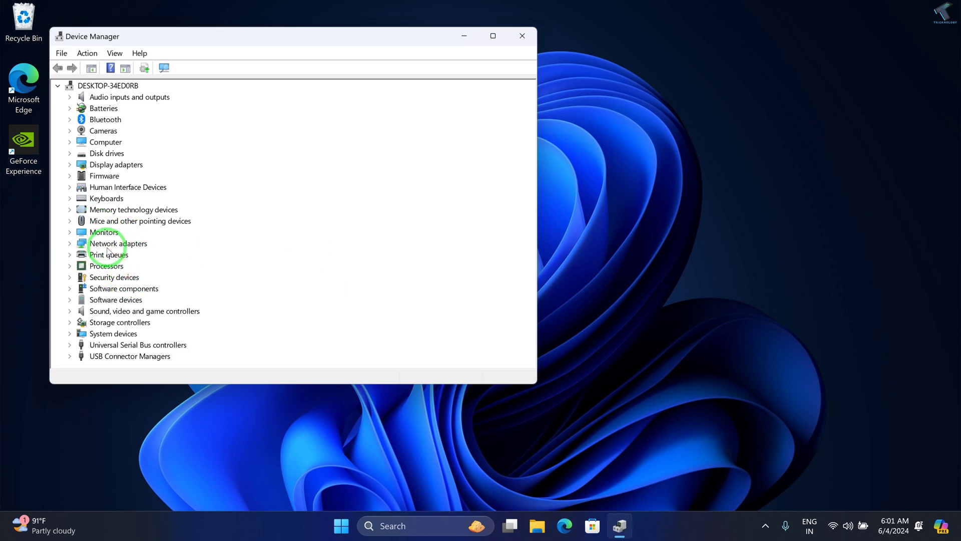
{"action": "left_click", "coordinate": [70, 220]}
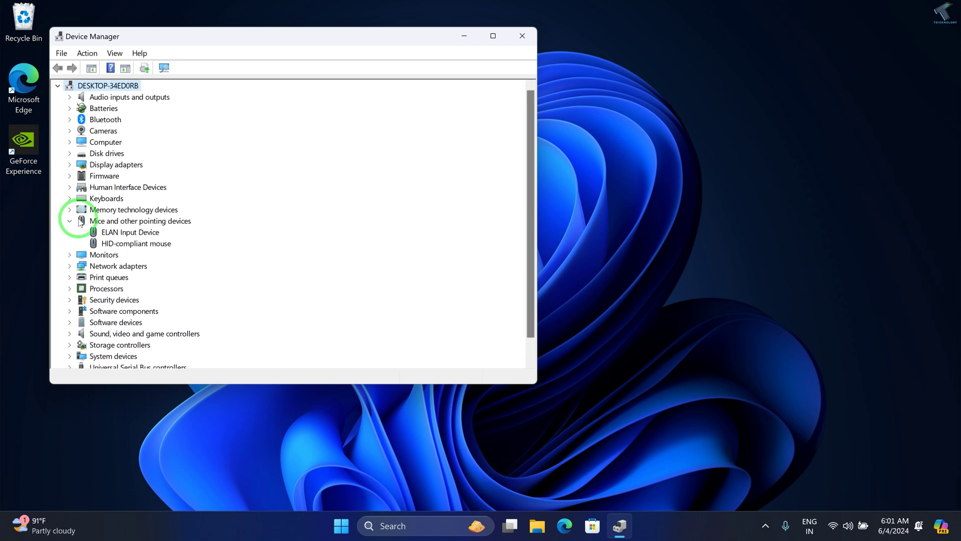
{"action": "right_click", "coordinate": [119, 244]}
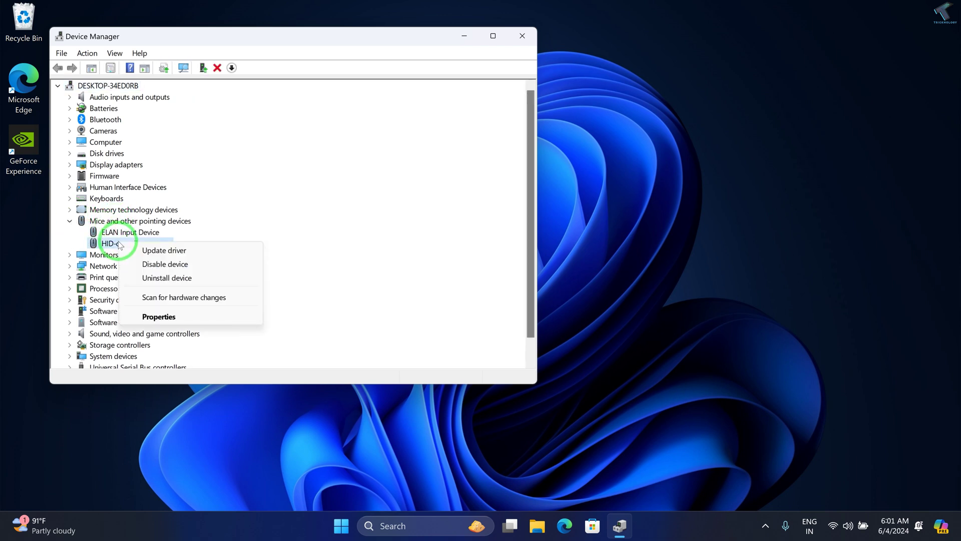
{"action": "left_click", "coordinate": [182, 278]}
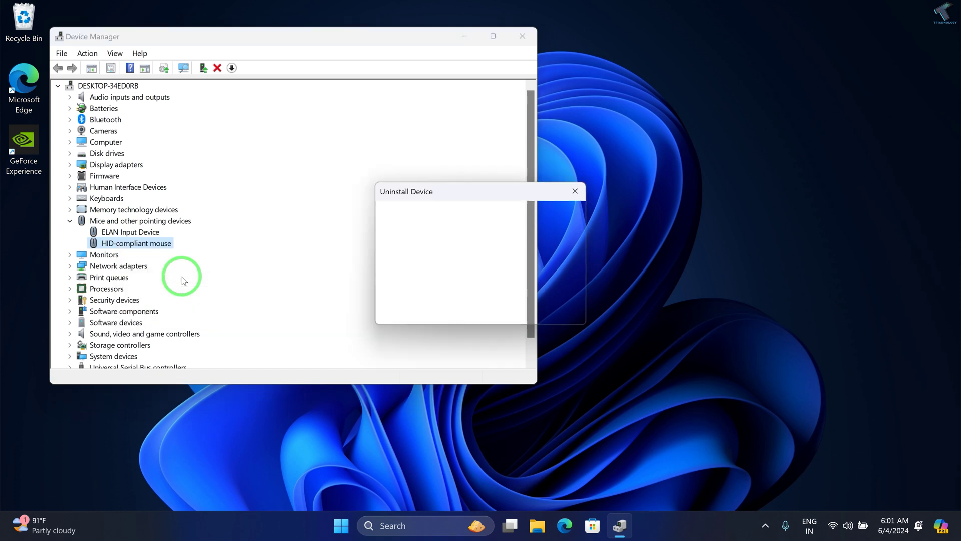
{"action": "left_click_drag", "start_coordinate": [472, 190], "coordinate": [333, 185]}
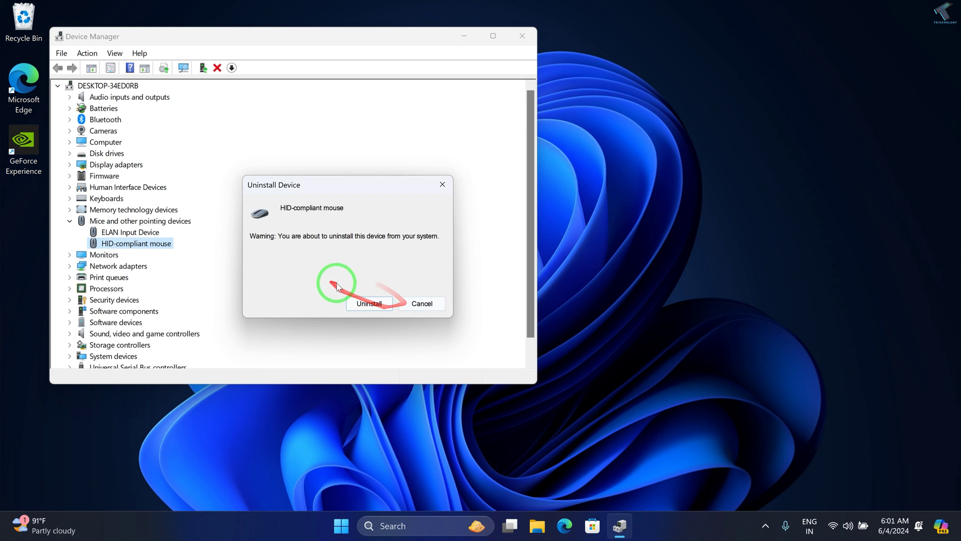